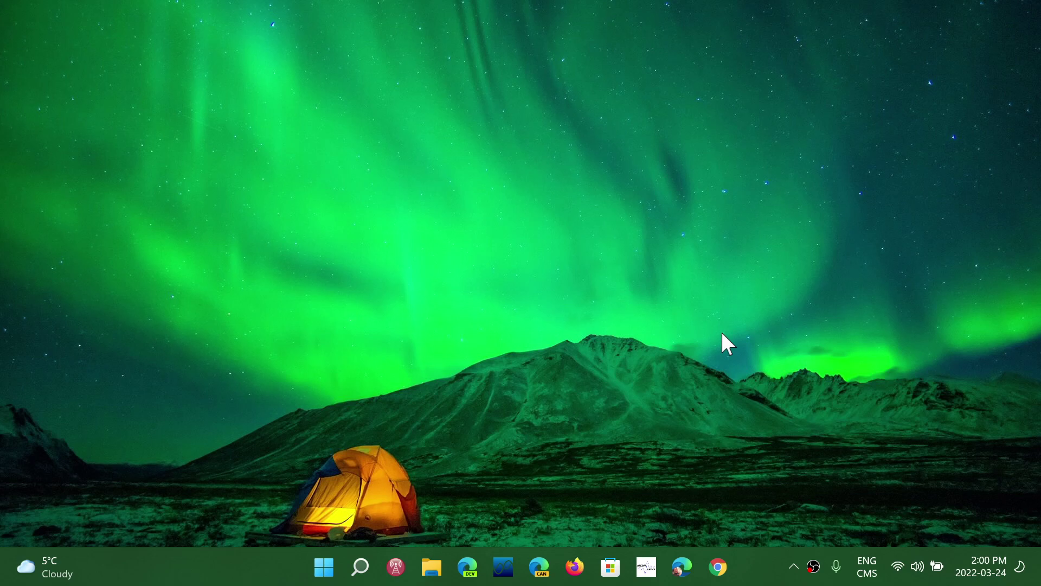
- Type 'control' into Windows Search, then dismiss the search panel
click(360, 568)
click(360, 568)
click(361, 567)
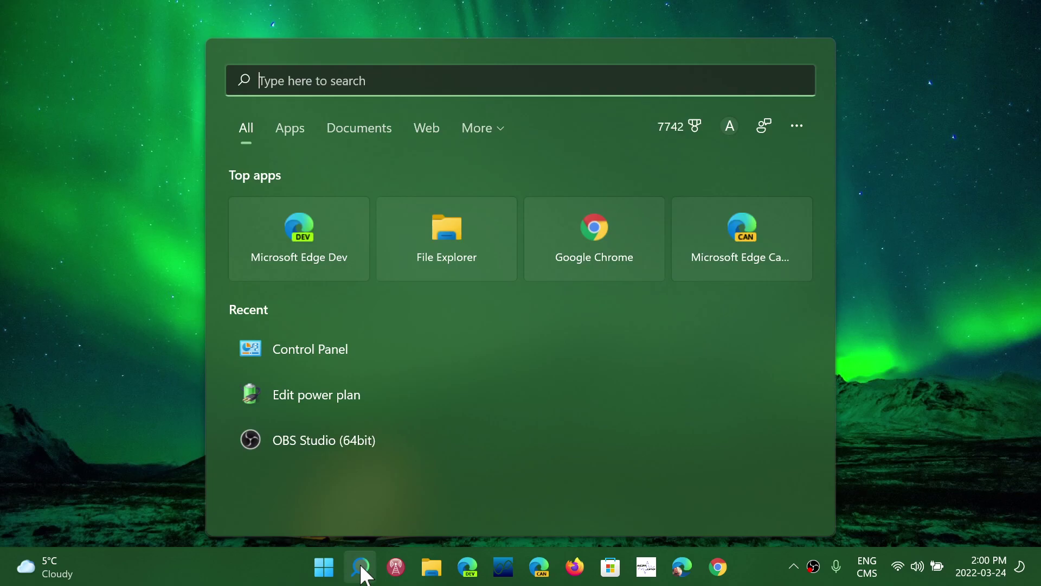
text(control)
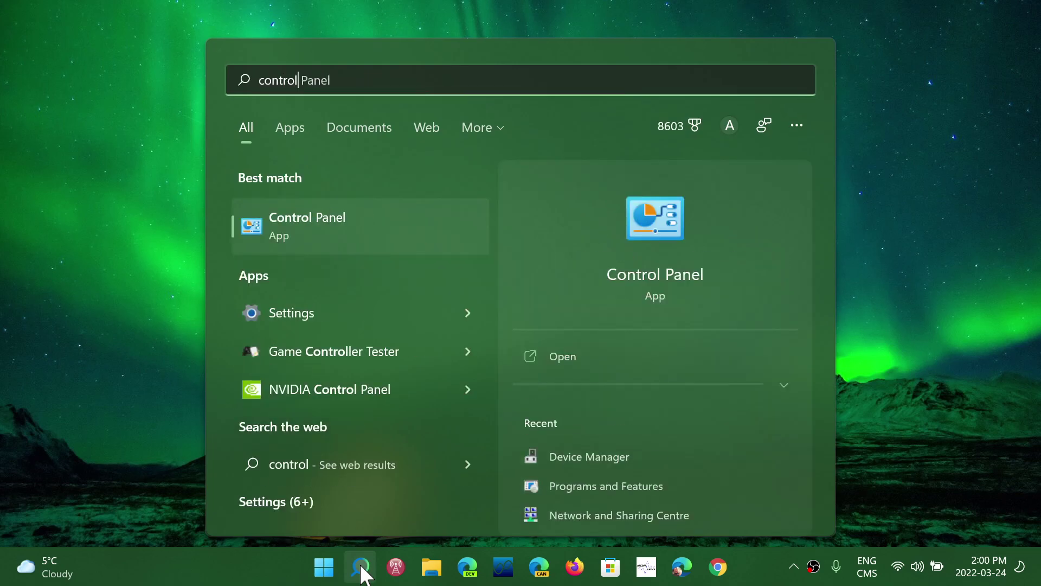
click(911, 308)
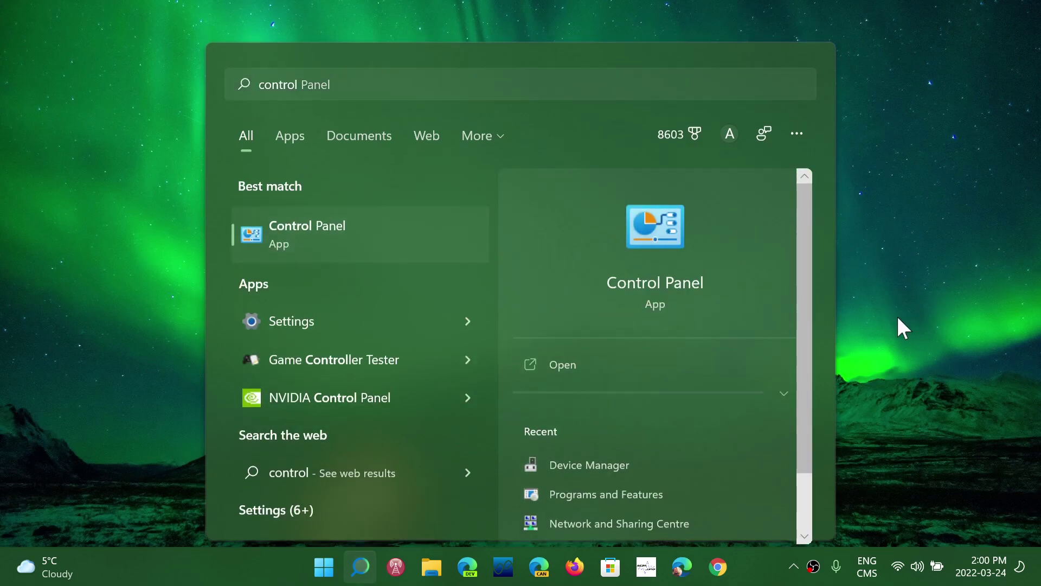
mouse_move(356, 567)
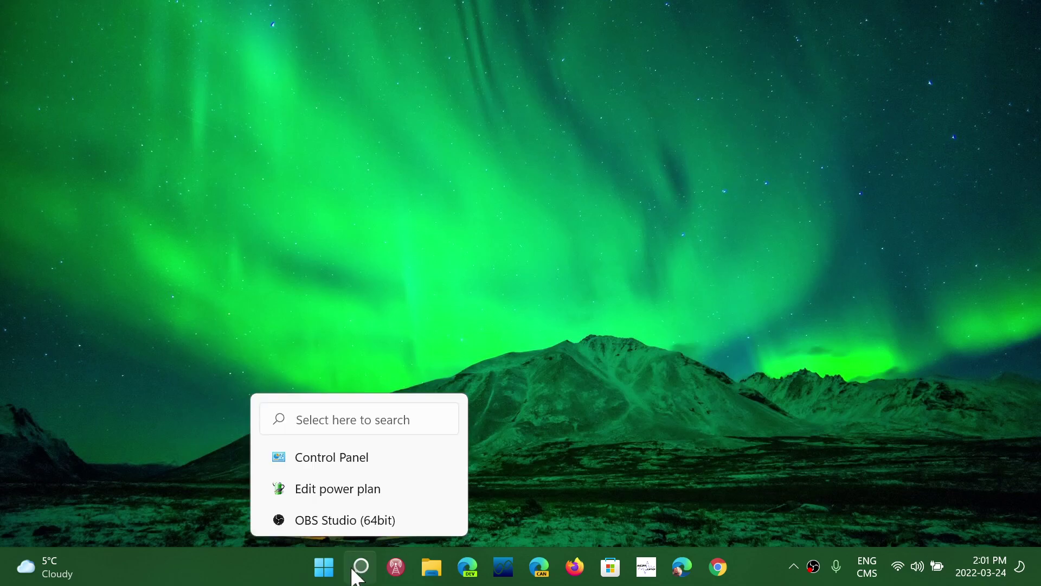
- Replace the 'power pla' search with 'control' and launch Control Panel from the results
click(354, 573)
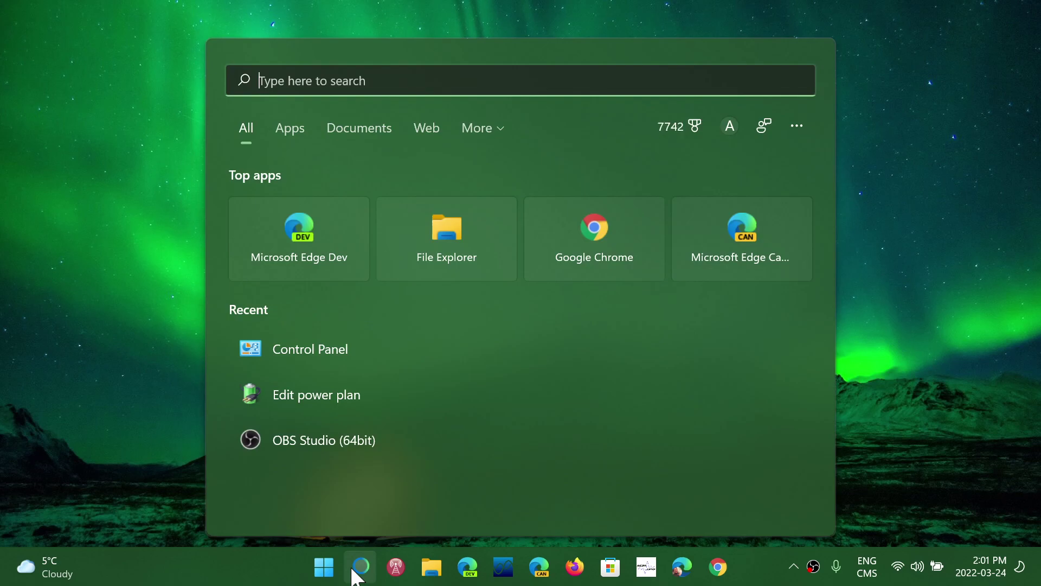
text(power)
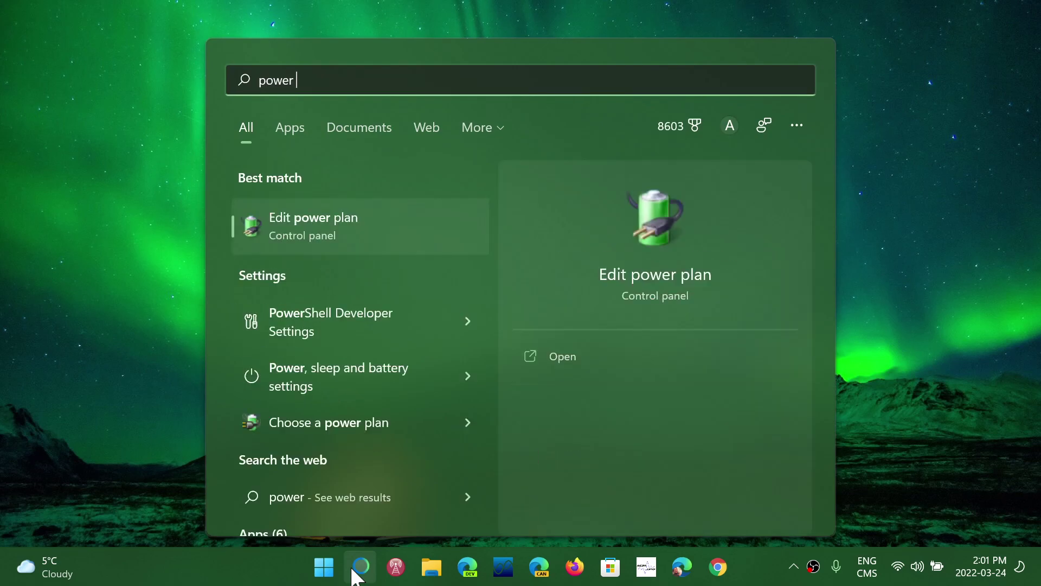
text( ^)
key(BackSpace)
text(p)
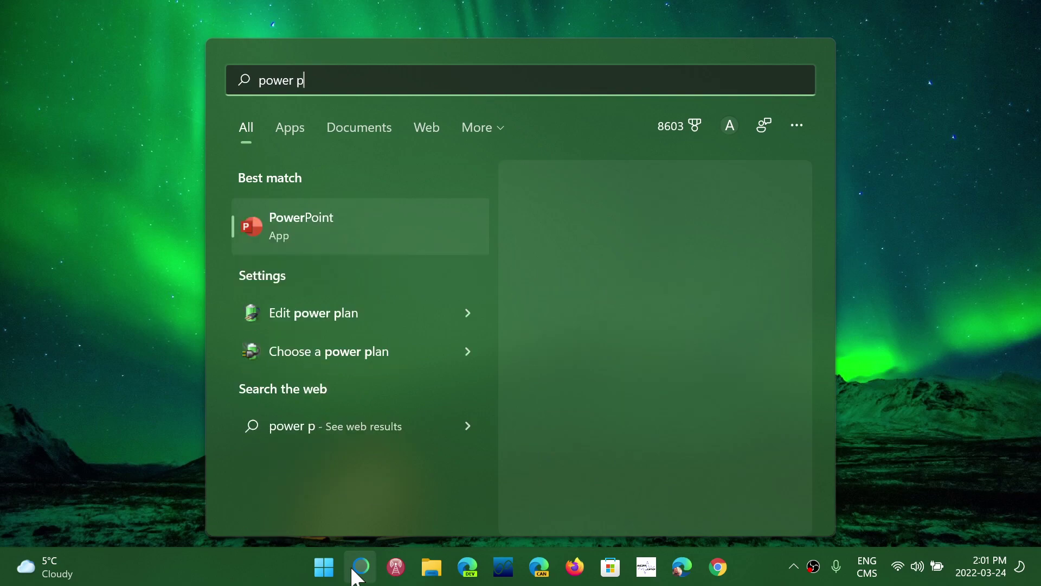
text(la)
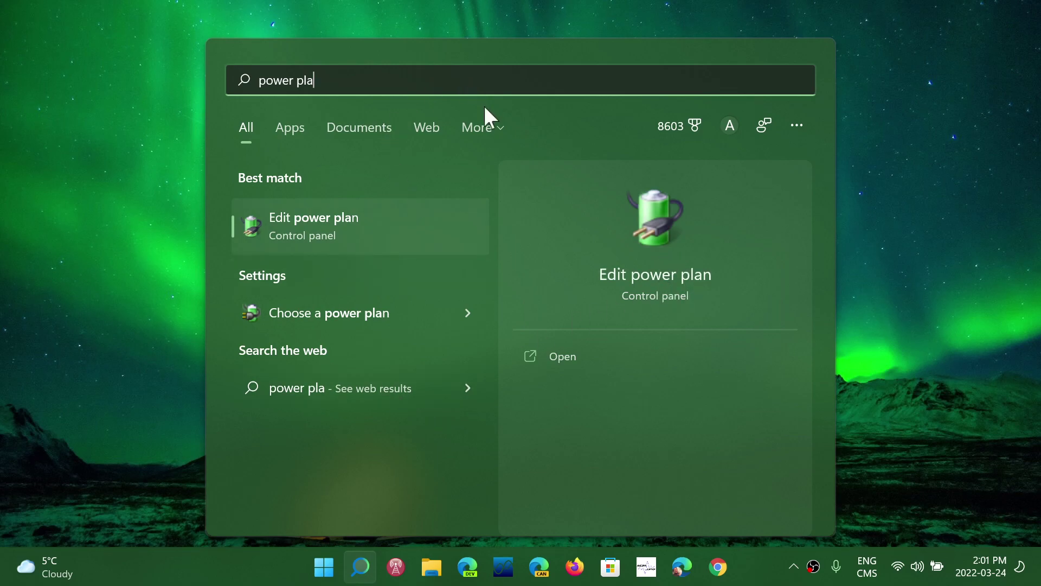
drag(372, 84, 226, 83)
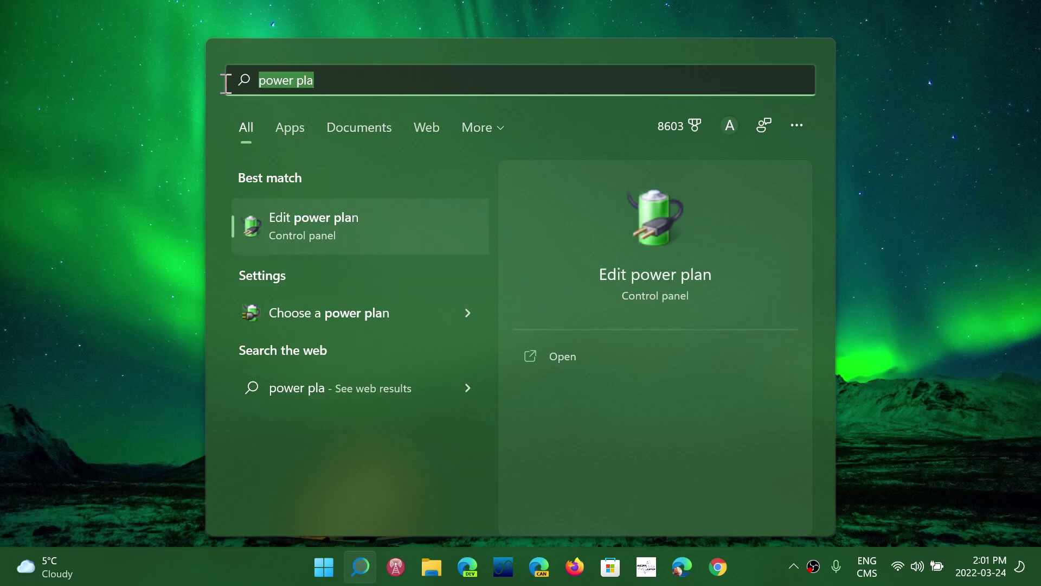
text(control)
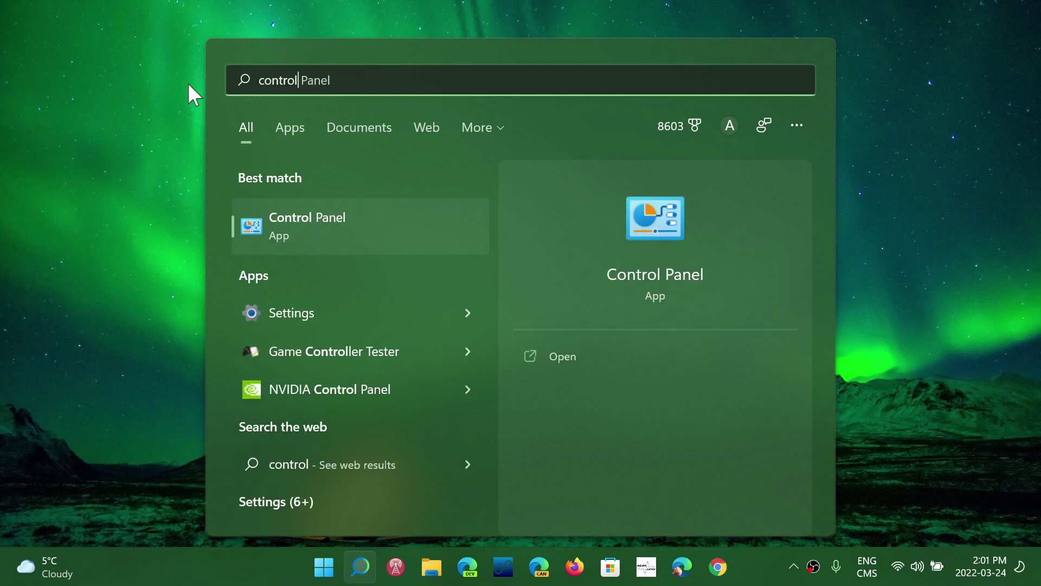
click(670, 269)
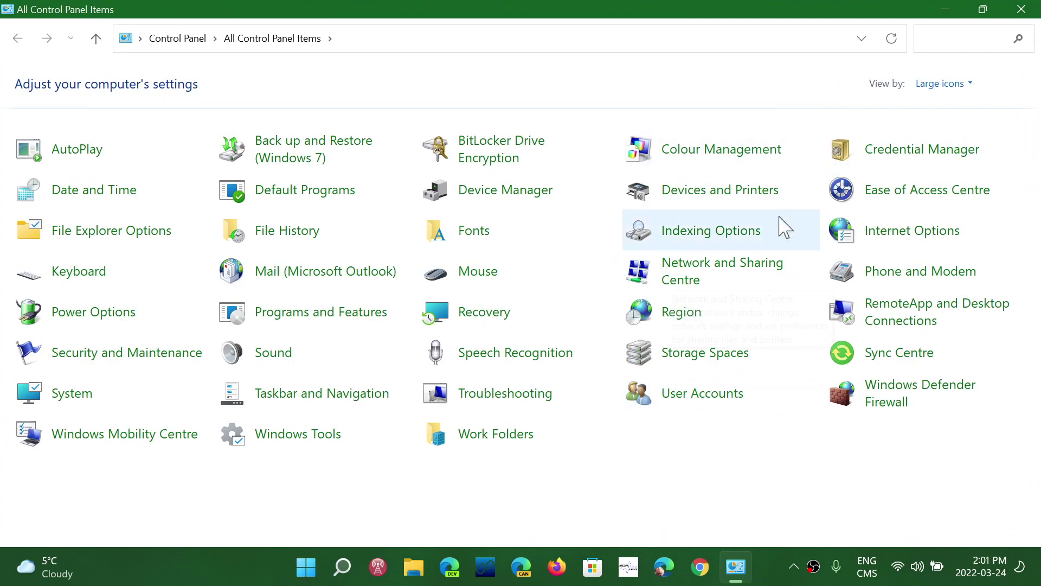
- Leave the icon view unchanged, go to Power Options, and edit the High performance plan's settings
click(944, 86)
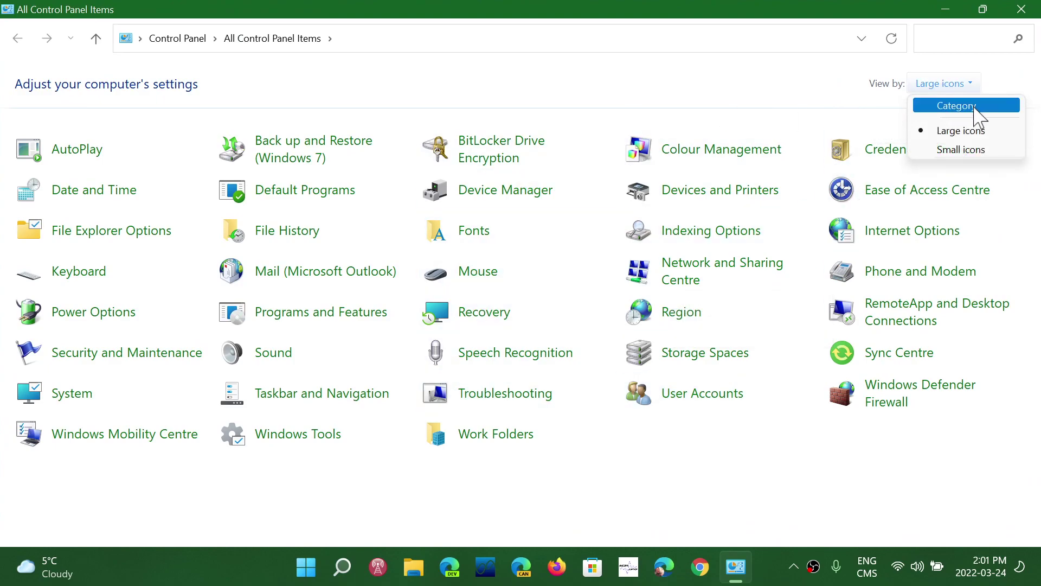
click(776, 466)
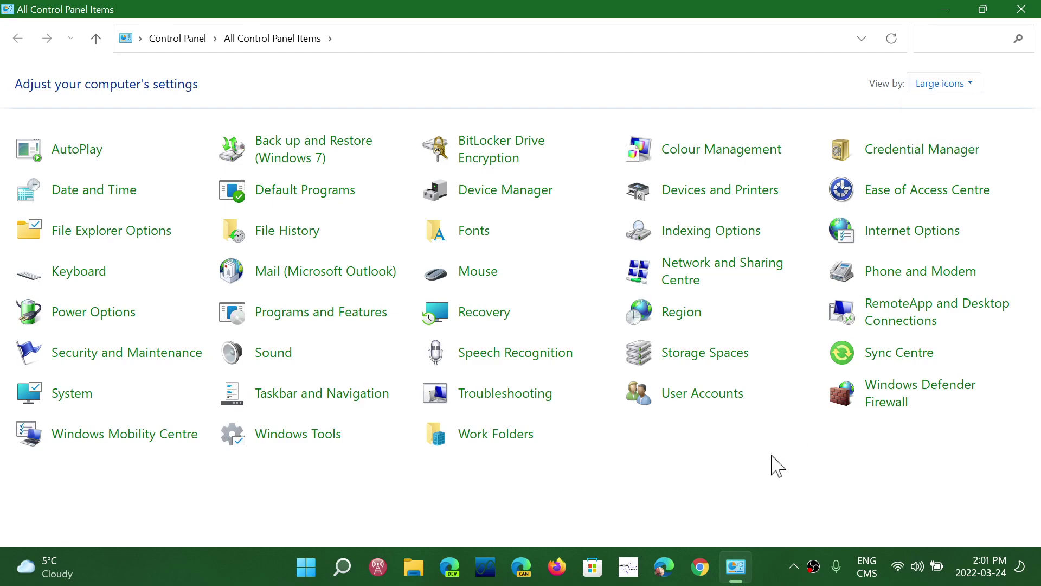
click(58, 316)
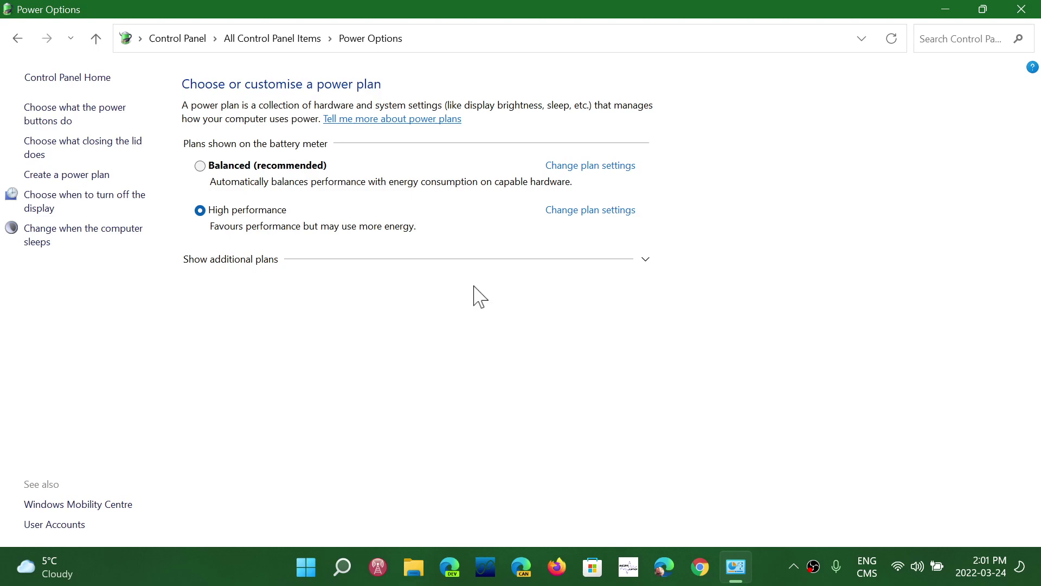
click(591, 212)
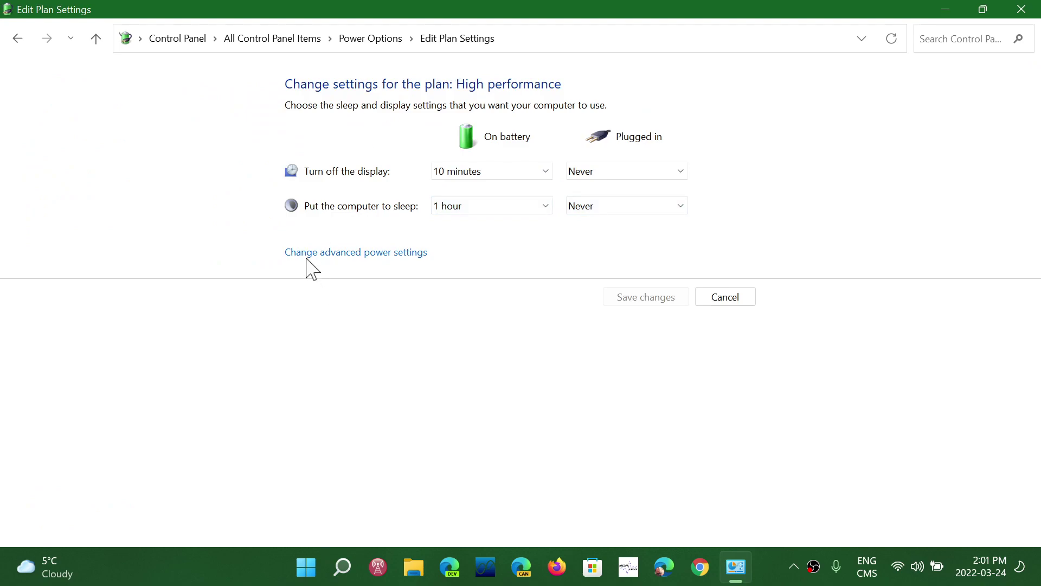
- Open the High performance plan's advanced power settings and move the dialog to the right
click(381, 254)
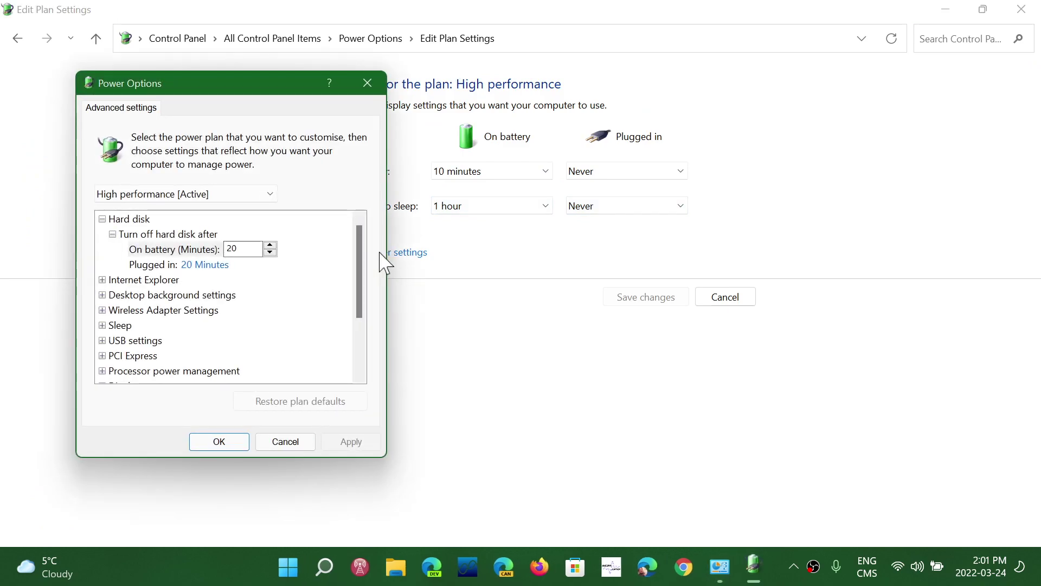
drag(237, 95, 644, 87)
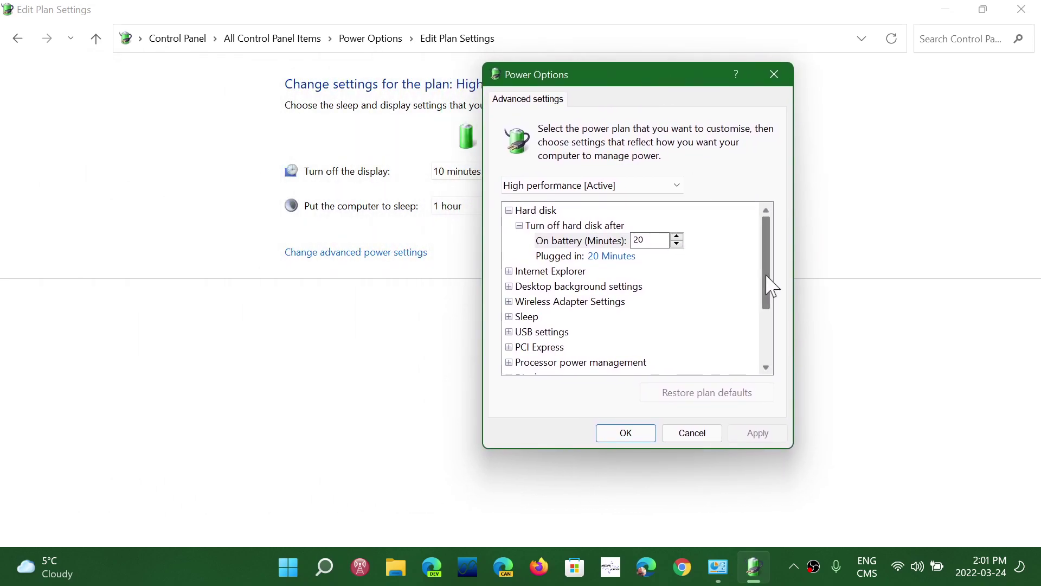
drag(769, 286, 772, 297)
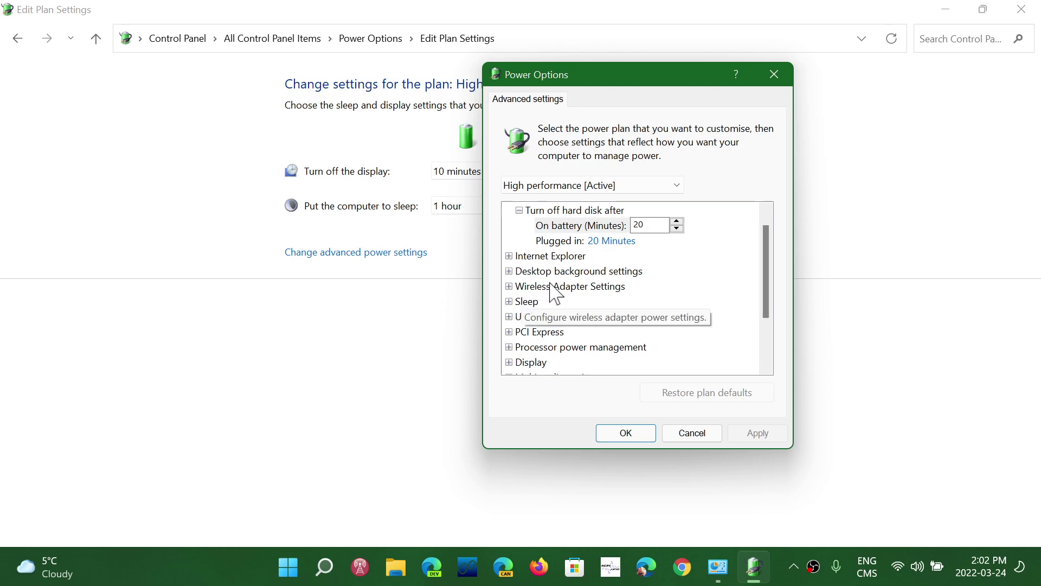
- Expand Wireless Adapter Settings > Power Saving Mode and show the On battery choices
click(509, 287)
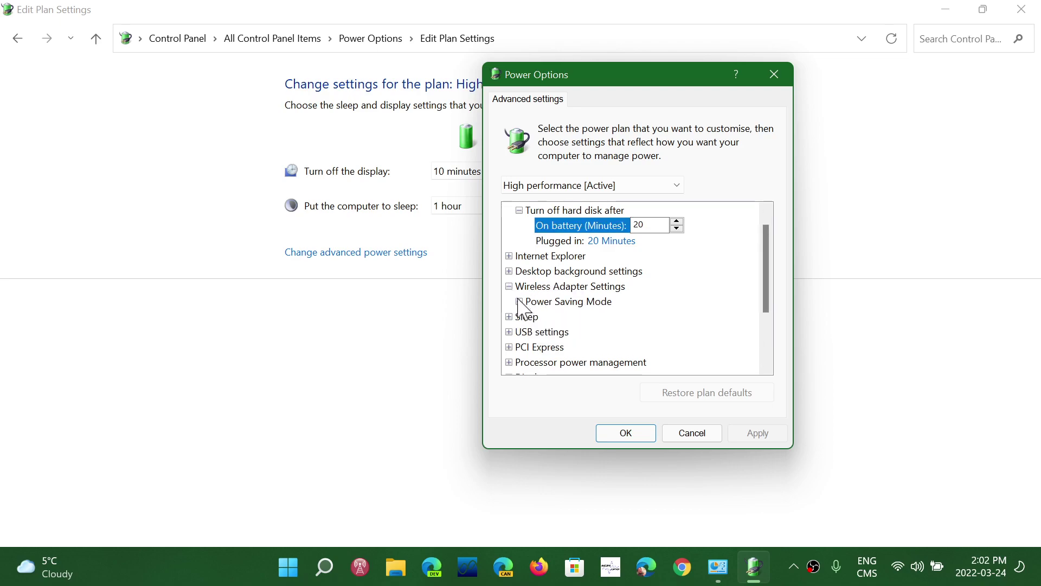
click(519, 302)
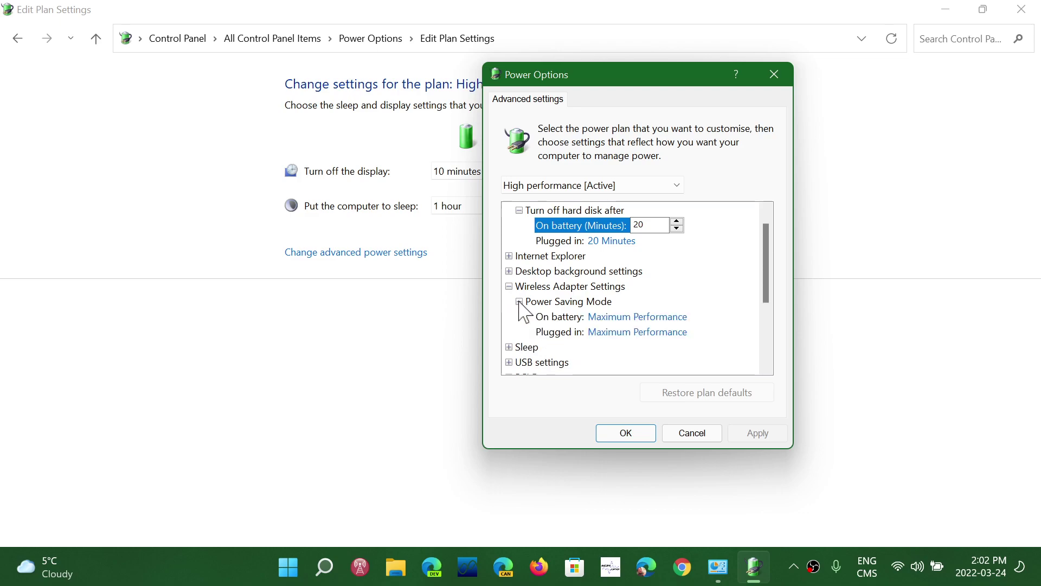
click(654, 320)
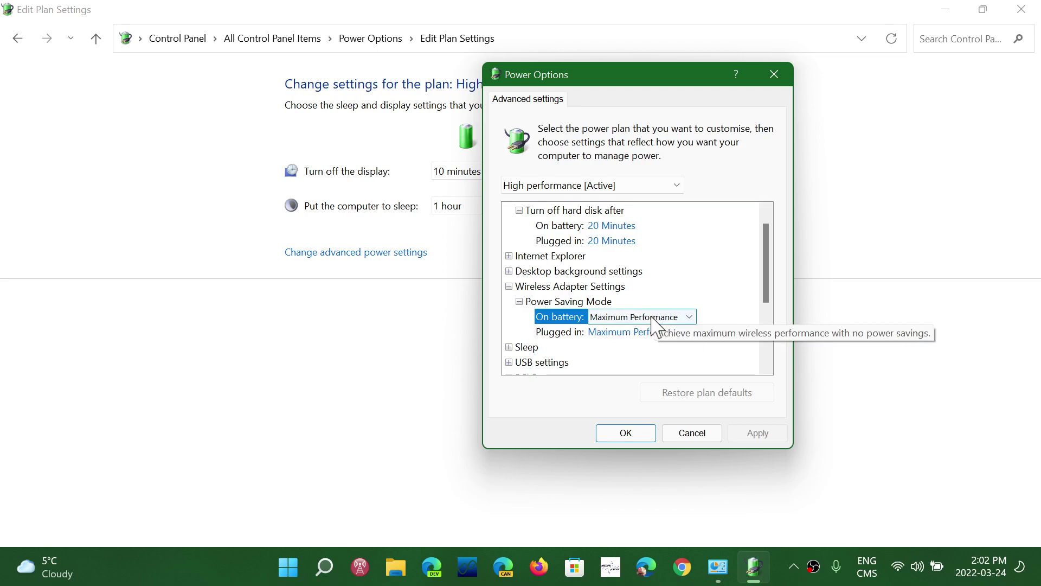
click(656, 320)
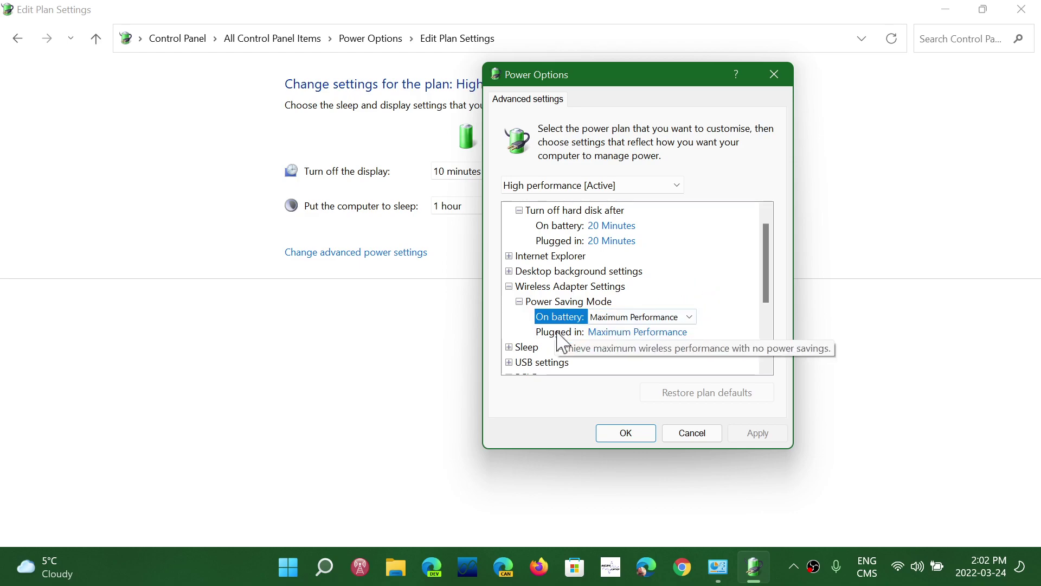
click(617, 333)
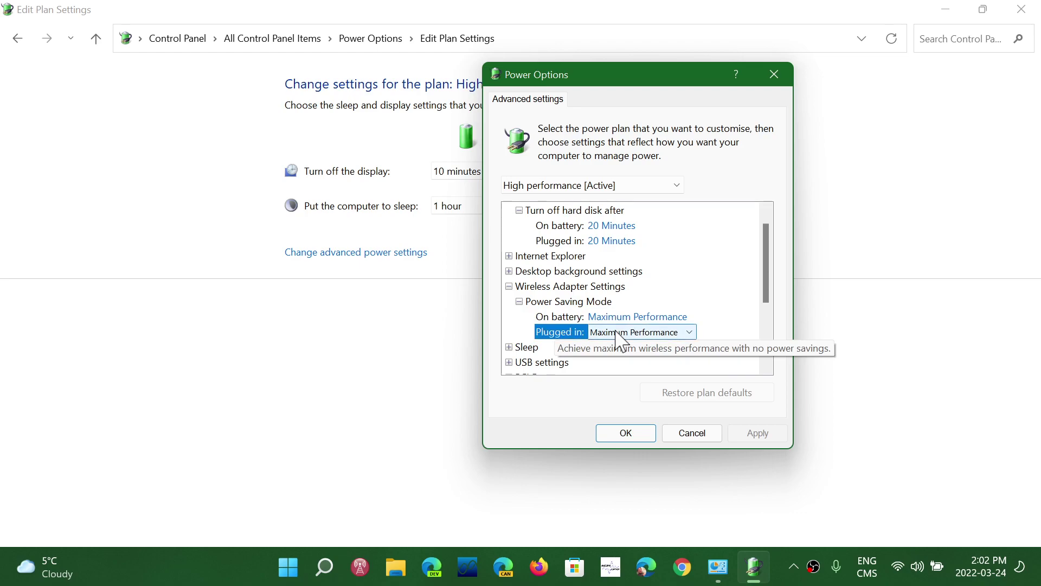
click(645, 319)
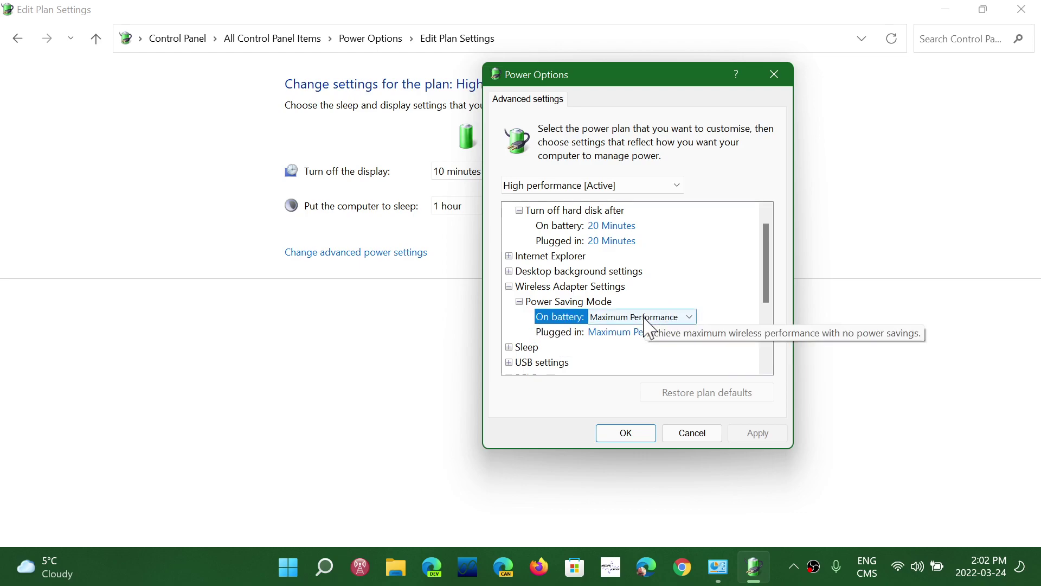
click(645, 320)
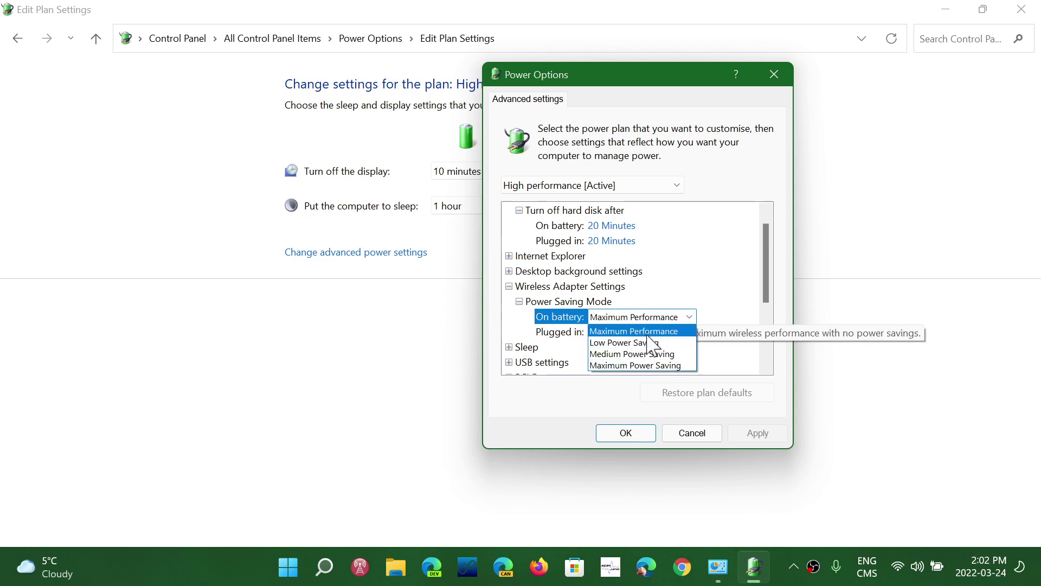
click(685, 280)
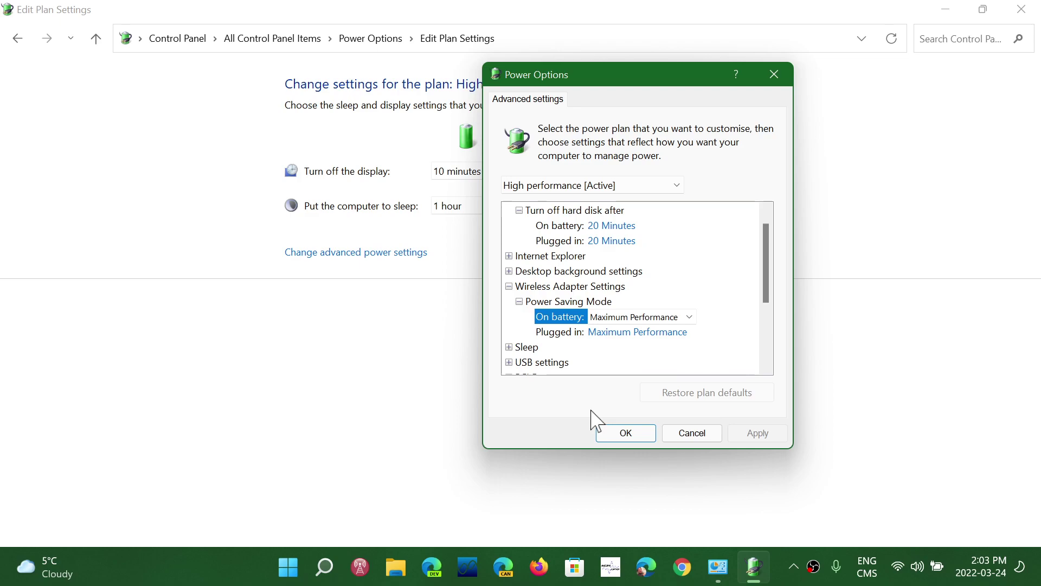
- Cancel the advanced settings dialog and close the Edit Plan Settings window
click(710, 434)
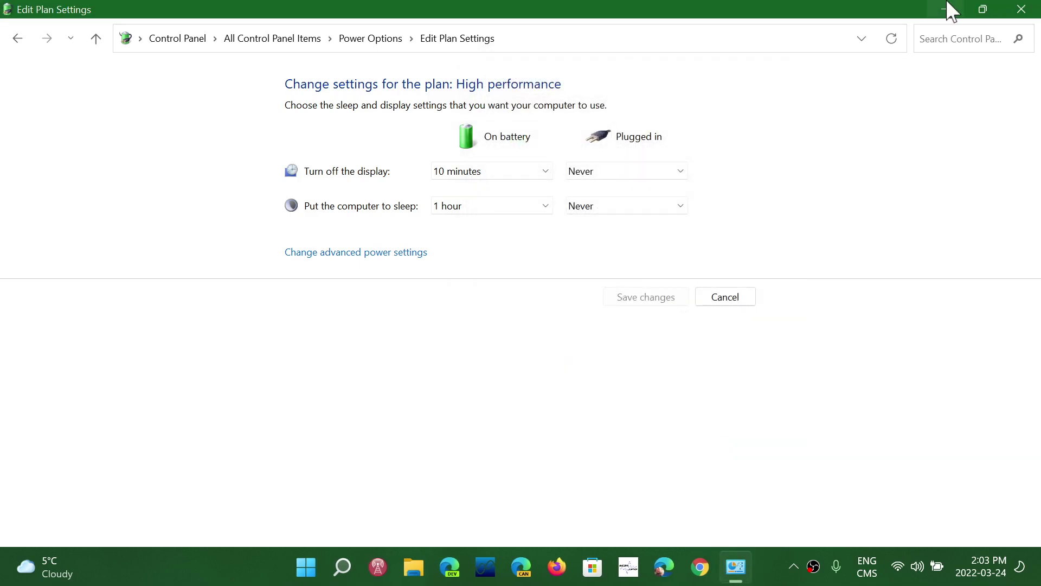
click(1023, 10)
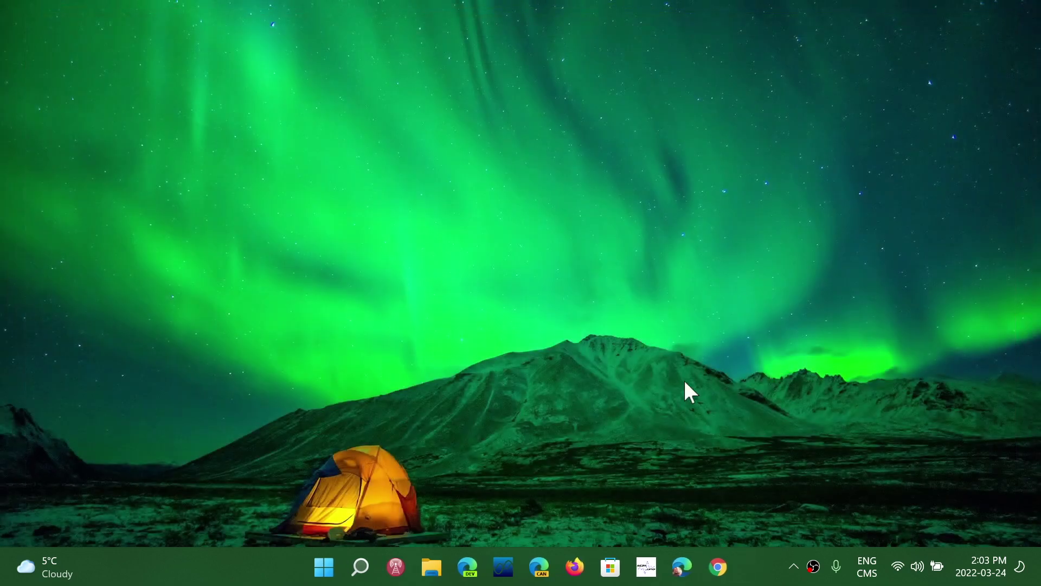